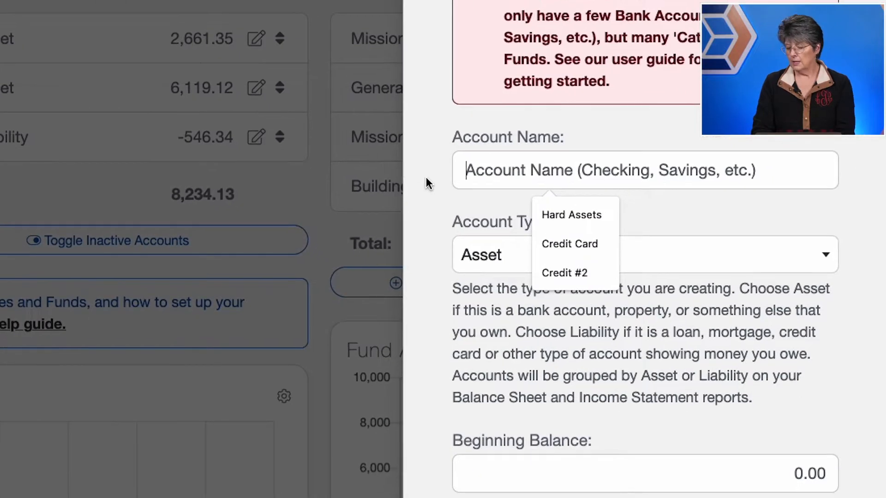
Name the new account Credit Card #2 and set its account type to Liability.
text(ard #2)
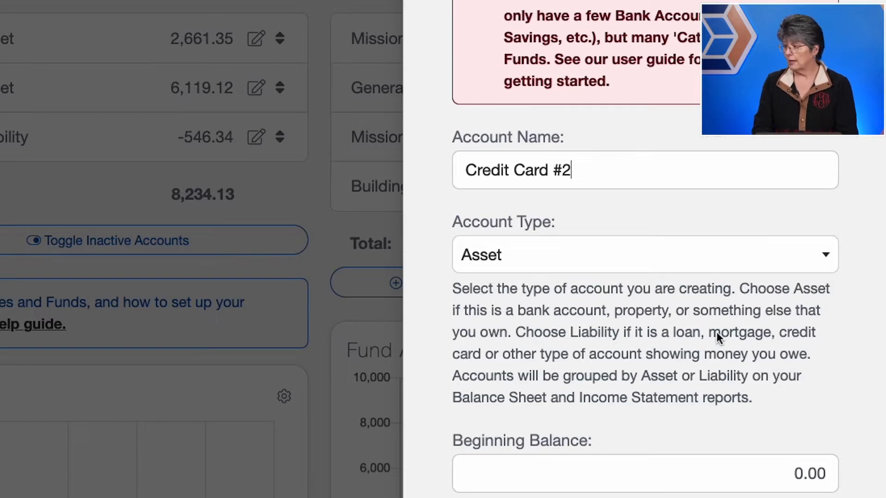
click(609, 259)
click(563, 325)
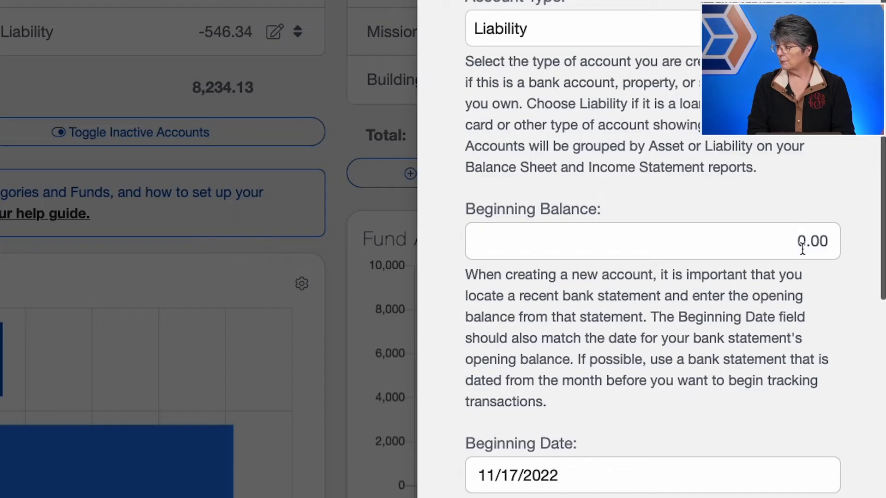
Set the new account's beginning balance to 516.23 and its beginning date to 10/30/2022.
click(803, 248)
text(5)
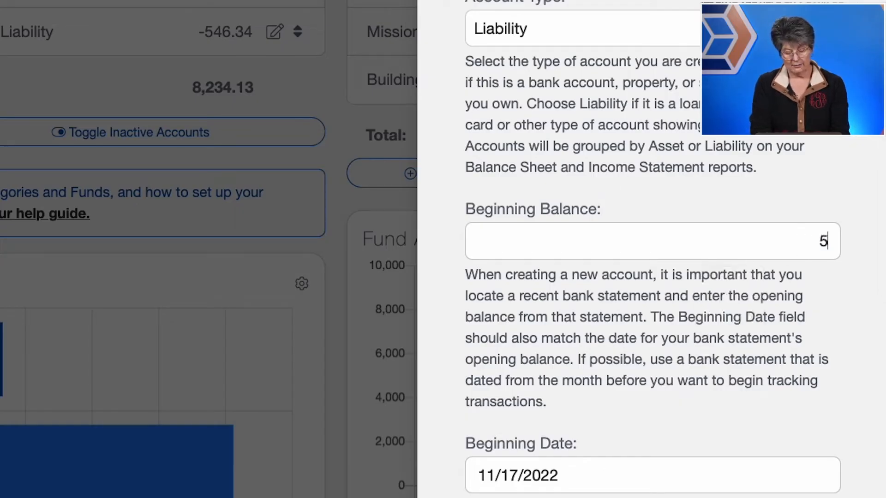
text(16.23)
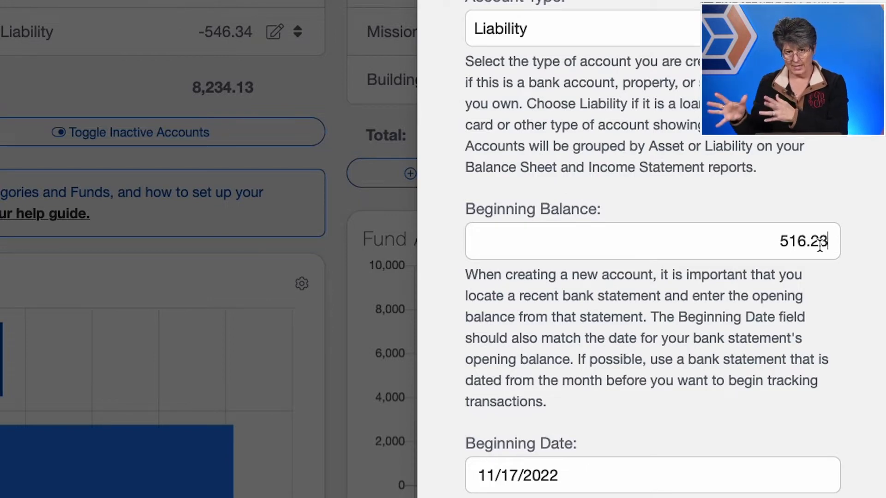
scroll(812, 212, down, 3)
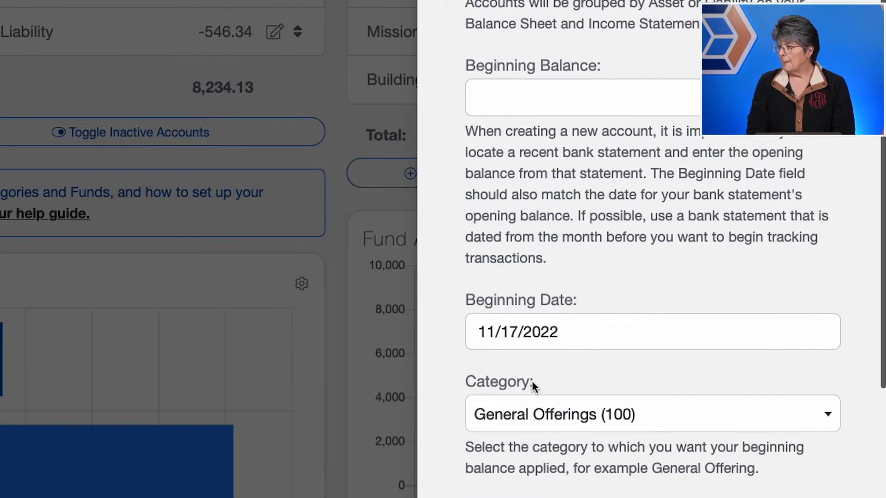
click(558, 335)
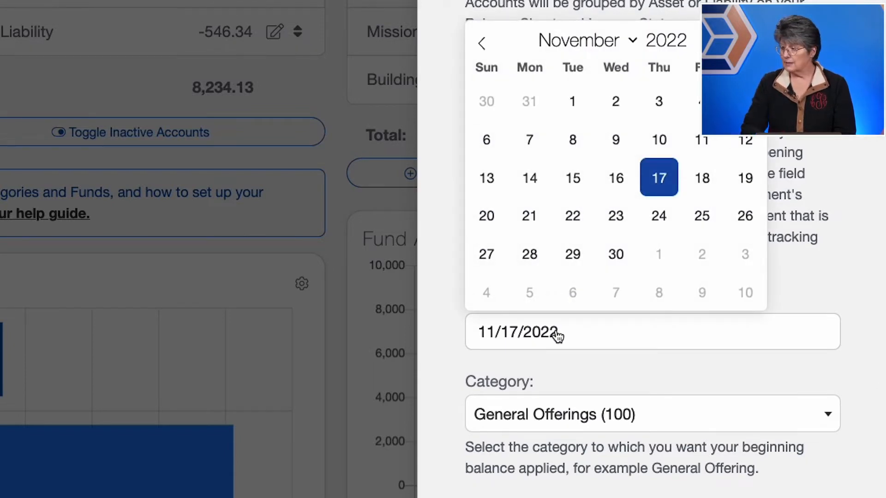
click(498, 109)
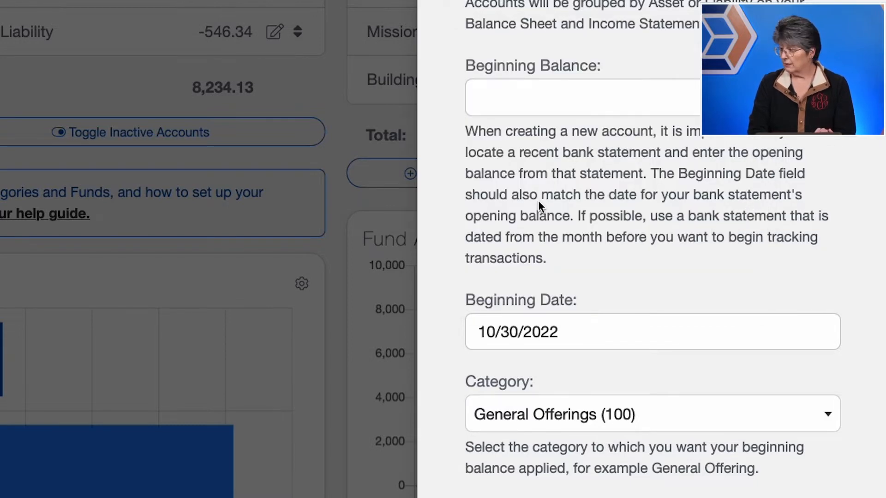
Assign the beginning balance to the Office Expenses category and the General Fund, and create the account.
scroll(537, 200, down, 4)
click(528, 224)
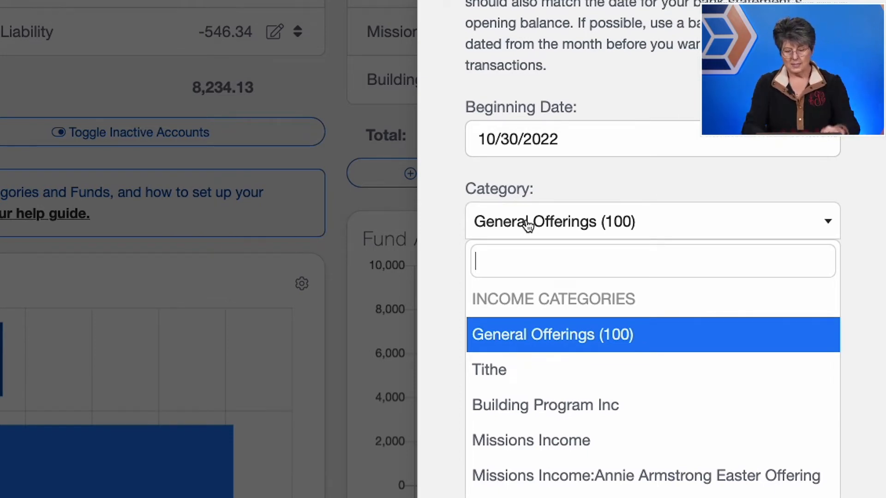
text(office)
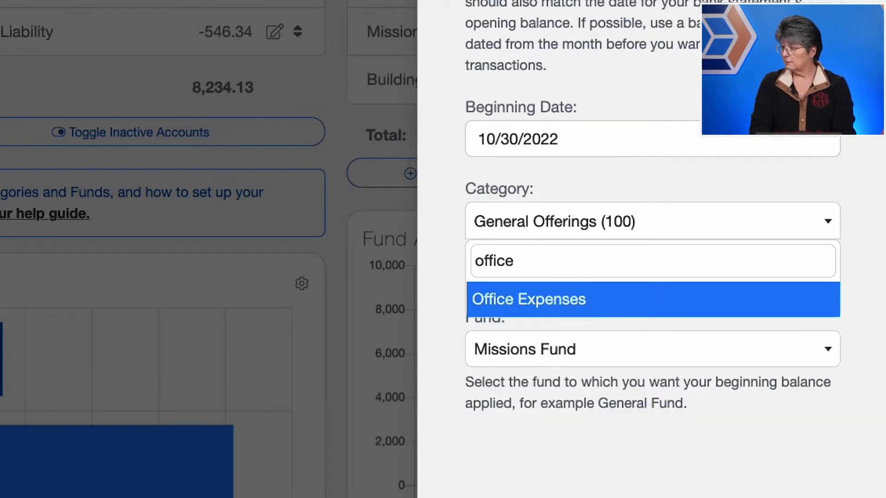
click(579, 309)
click(558, 347)
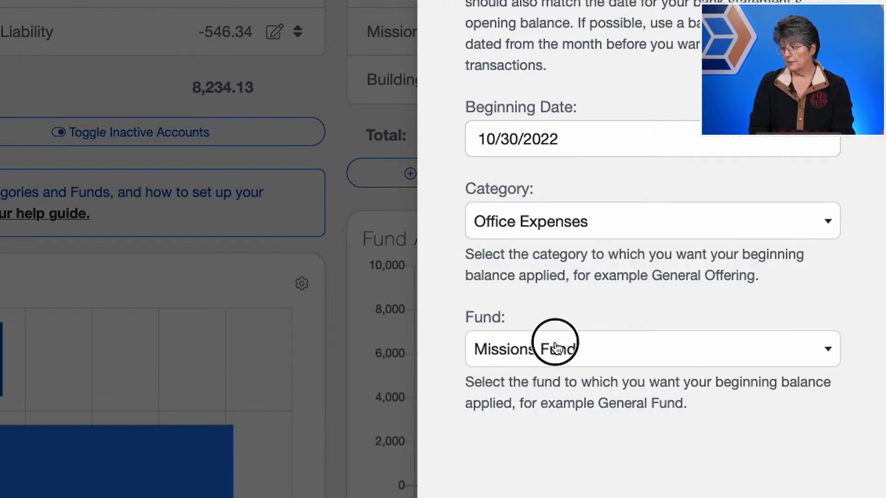
click(538, 419)
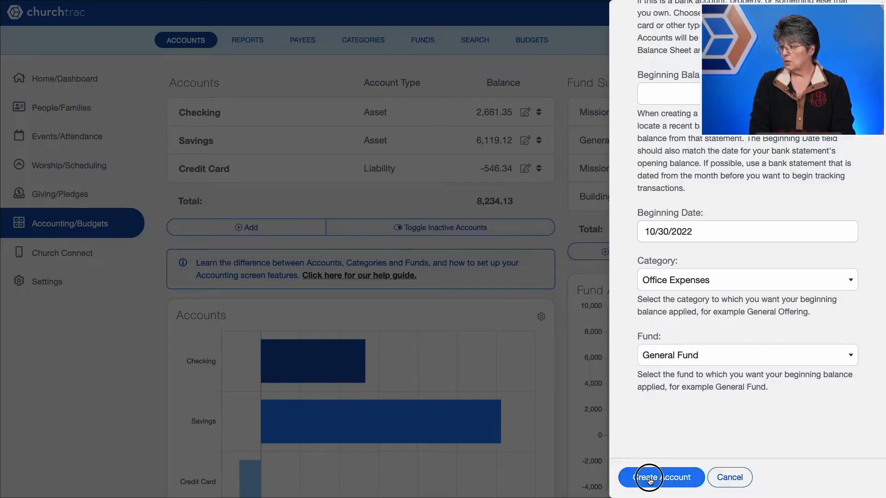
click(649, 479)
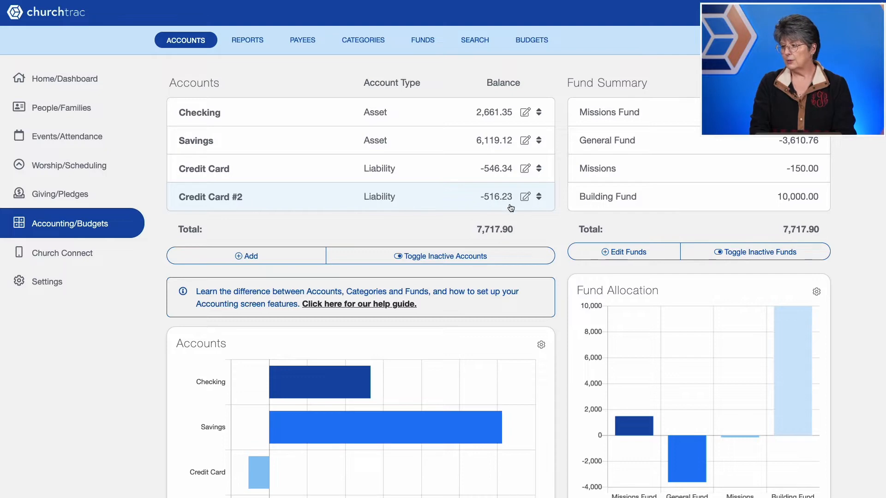
Open the Beginning Balance transaction in the Credit Card #2 register for editing.
click(387, 199)
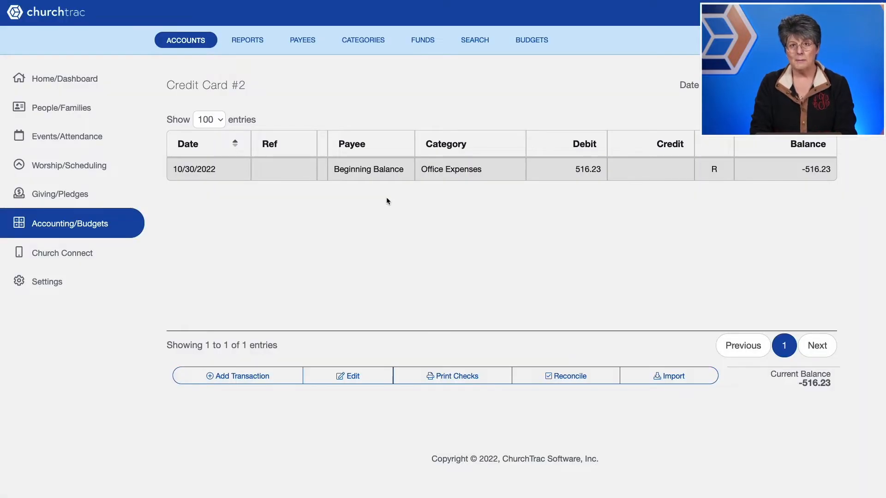
click(481, 172)
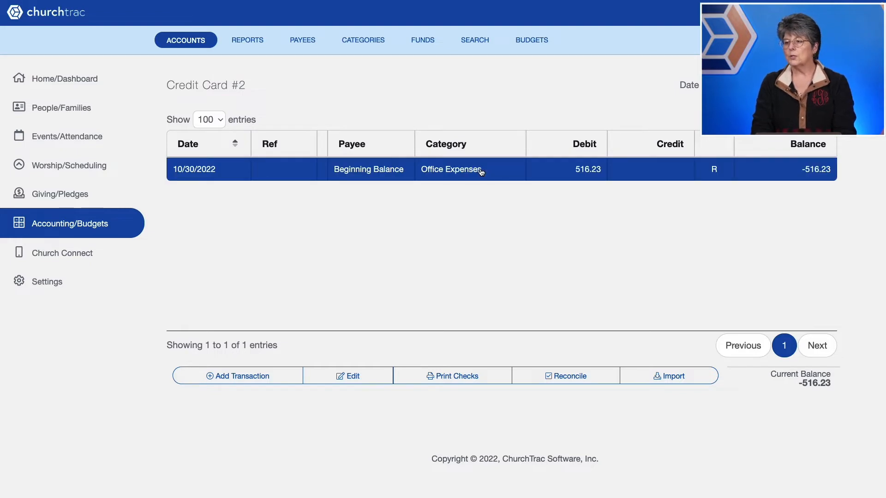
double_click(481, 171)
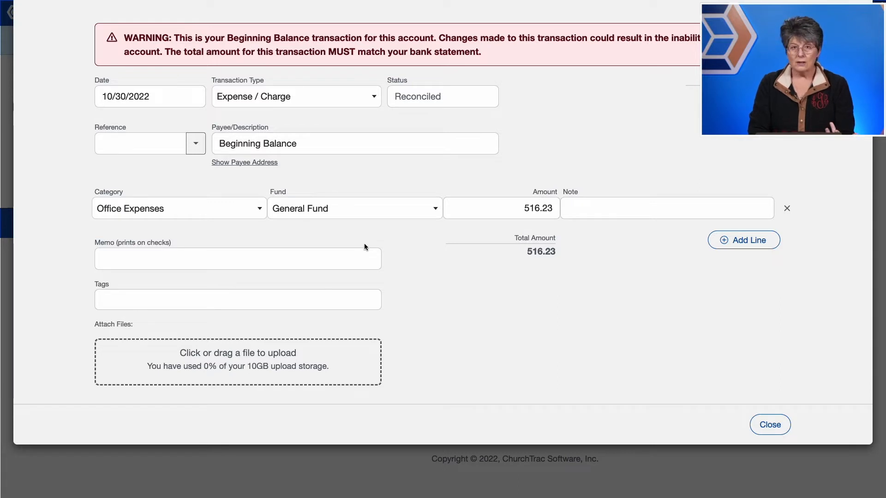
Add a VBS:VBS T-shirts line of 125.00 to the transaction and set the Office Expenses amount to 391.23.
click(741, 250)
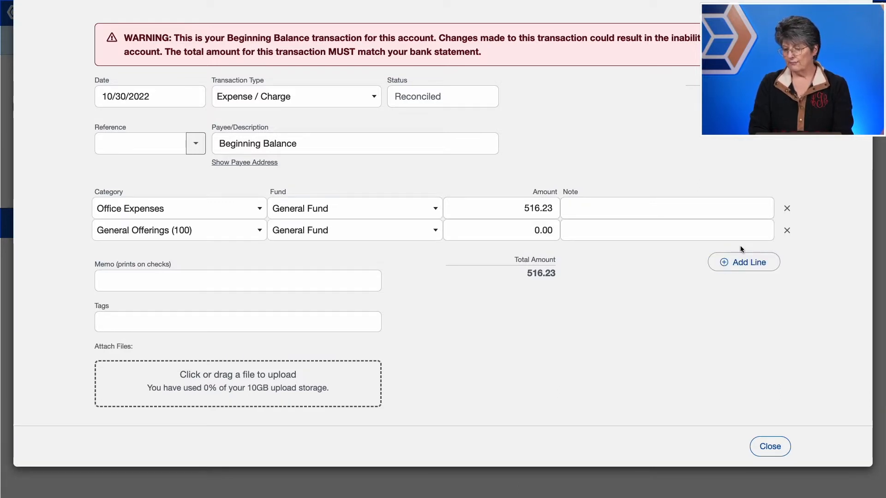
click(209, 235)
text(vbs)
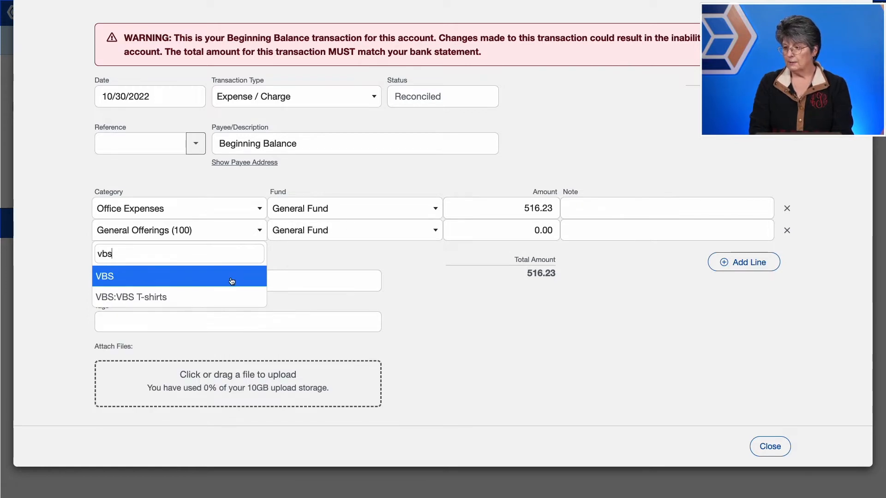
click(220, 292)
scroll(364, 262, down, 2)
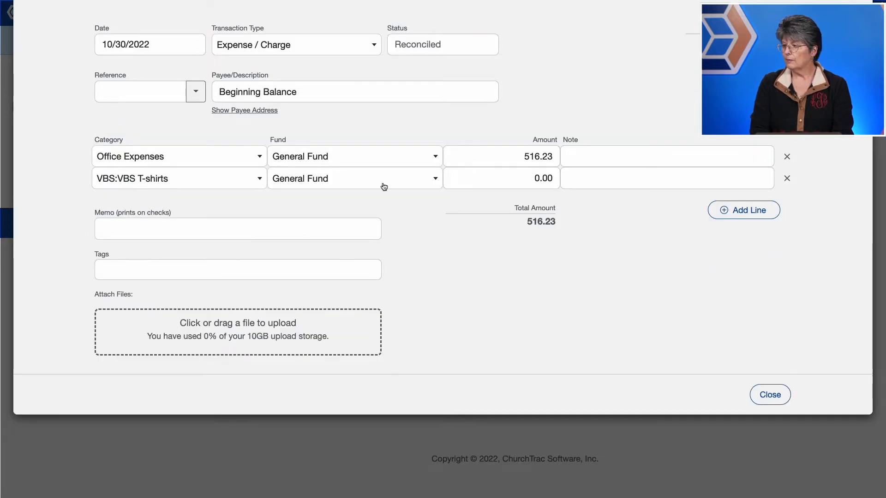
click(508, 183)
text(125.00)
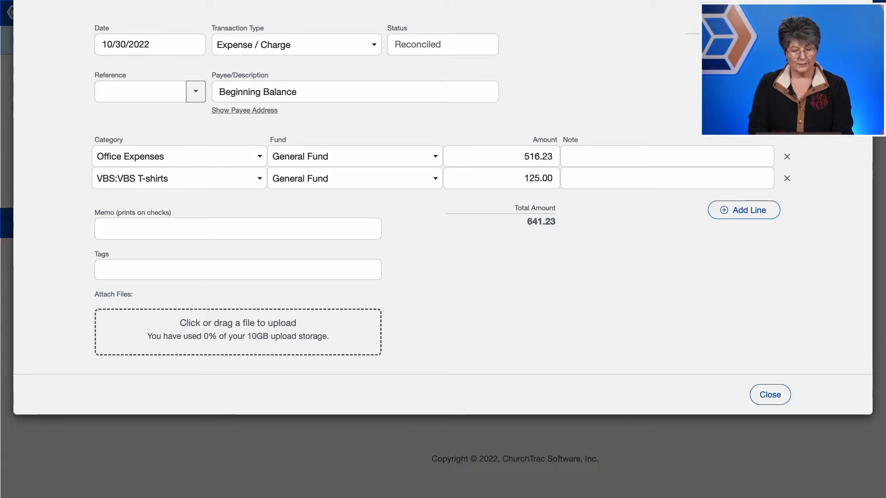
double_click(533, 157)
text(391)
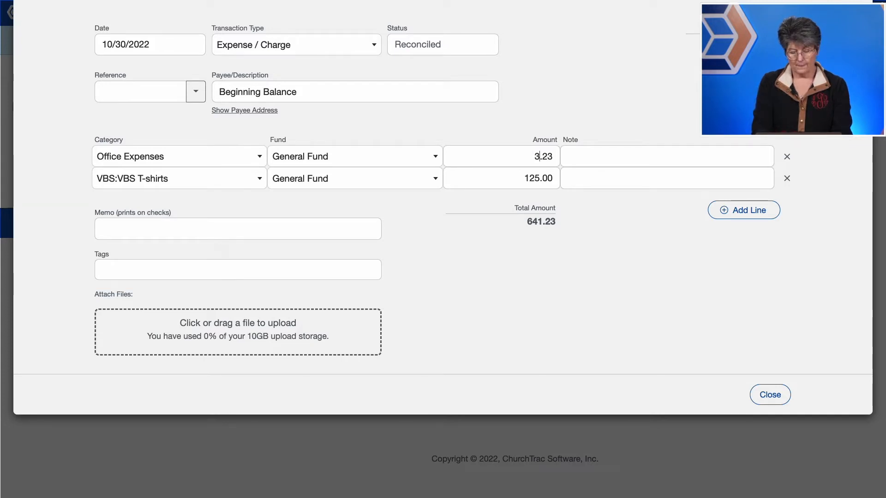
Add a Utilites:Water line of 100.00, set the Office Expenses amount to 291.23, and close the transaction.
click(725, 217)
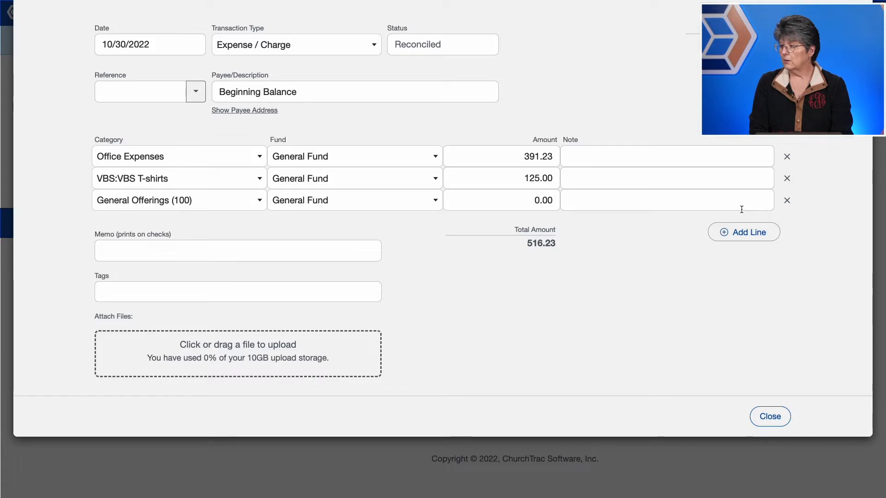
click(172, 202)
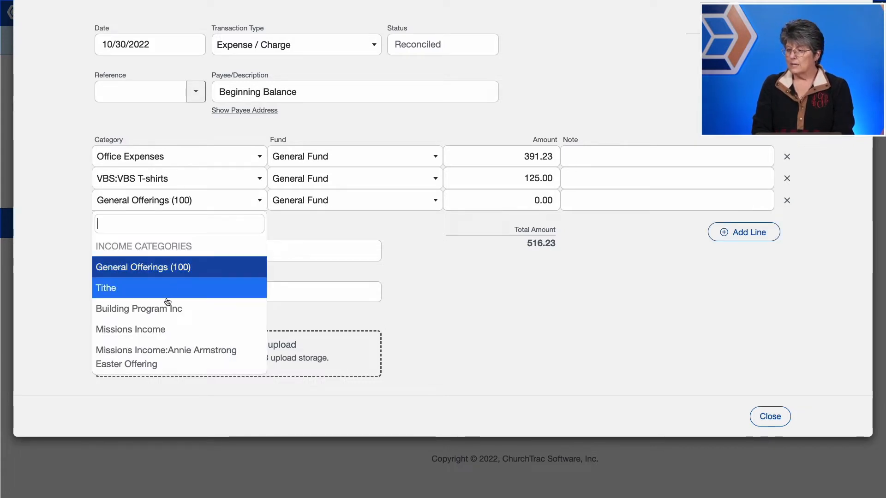
scroll(168, 300, down, 10)
scroll(168, 302, down, 5)
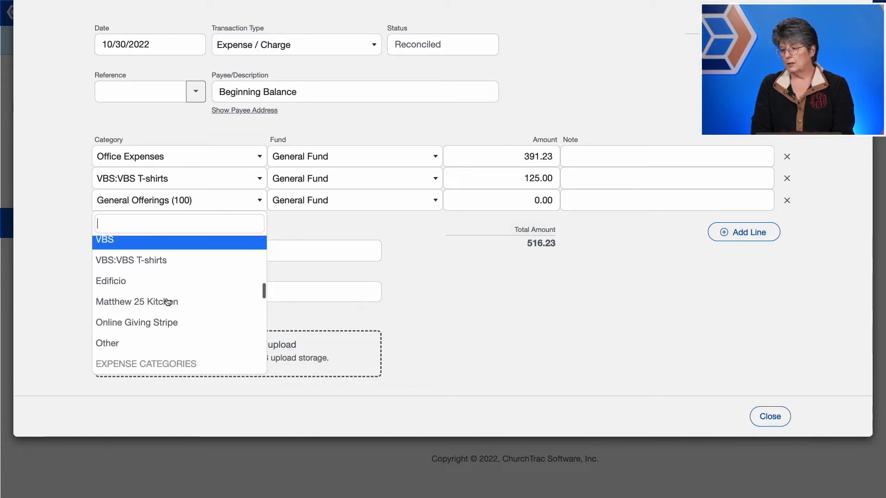
scroll(168, 302, down, 5)
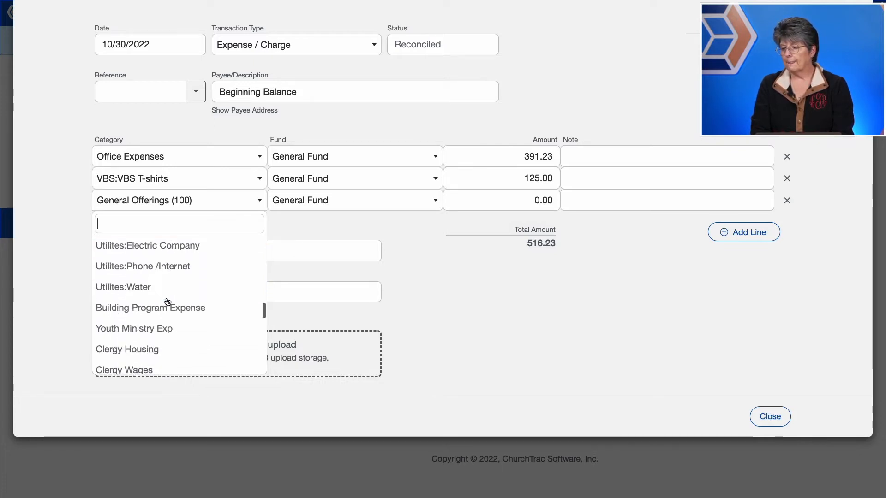
scroll(167, 302, up, 3)
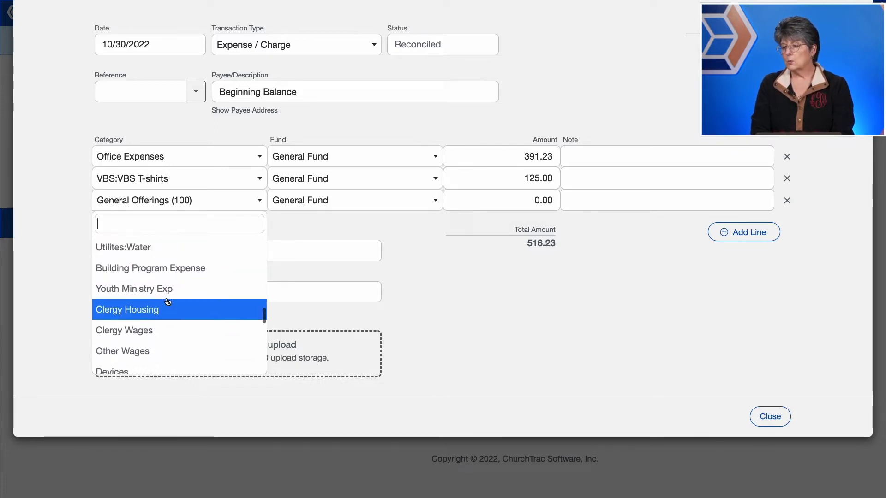
click(137, 279)
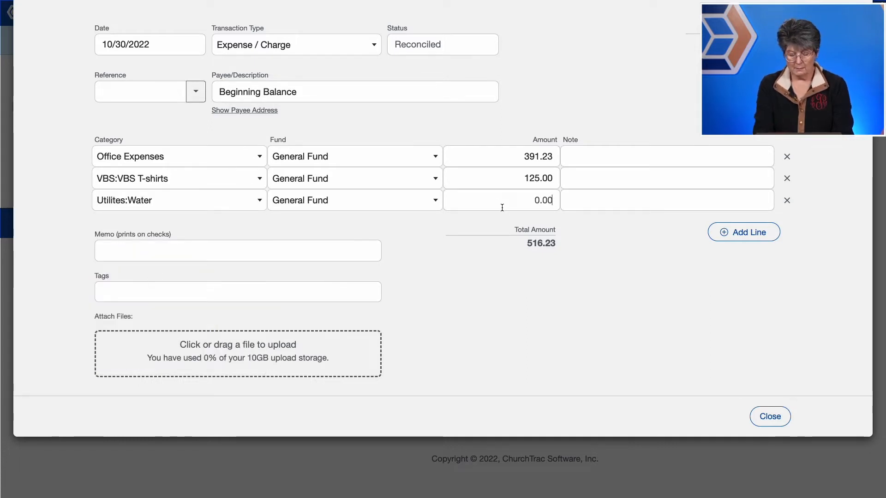
text(100.00)
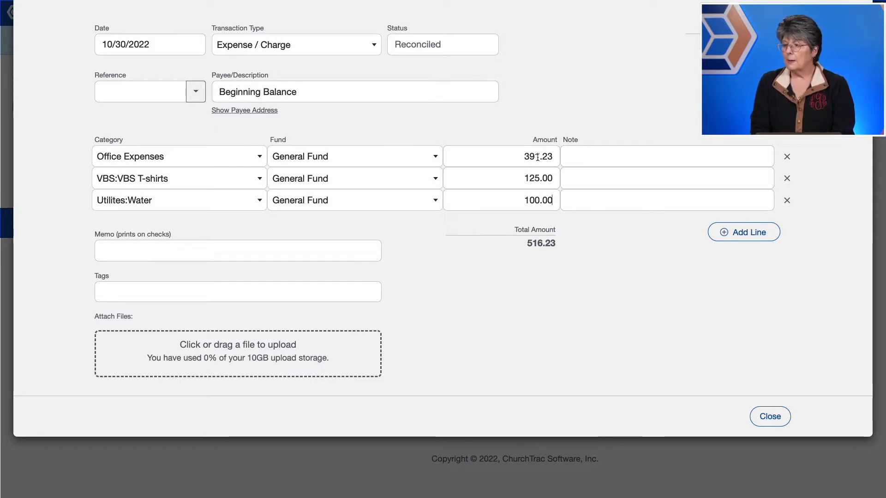
drag(530, 157, 510, 156)
text(2)
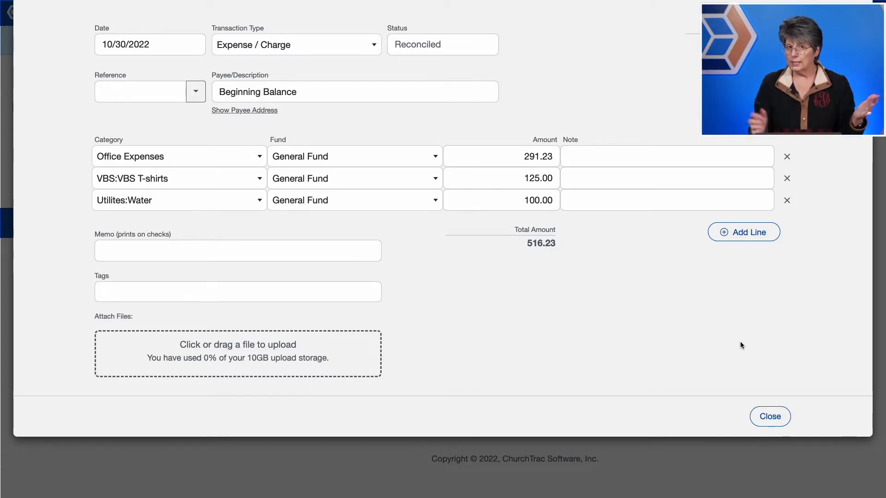
click(770, 417)
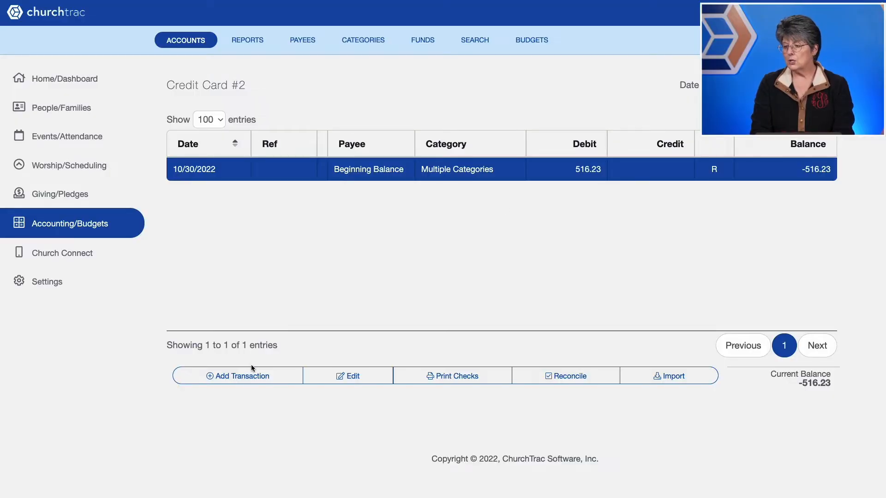
Start a new Expense / Charge transaction dated 11/08/2022 with reference JE and payee Wal-Mart.
click(245, 375)
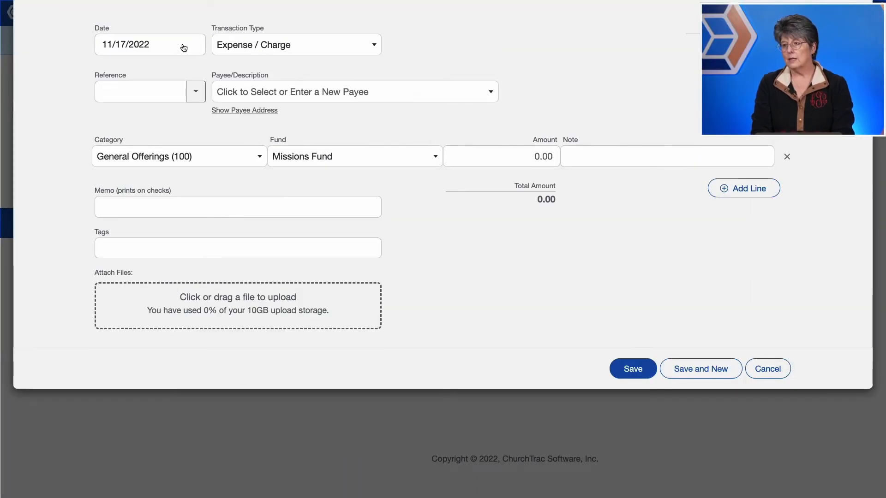
click(184, 48)
click(158, 124)
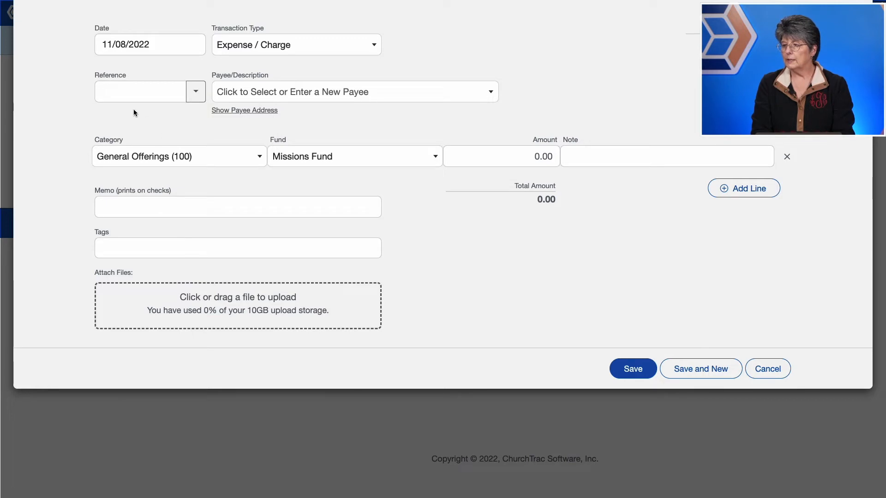
click(150, 96)
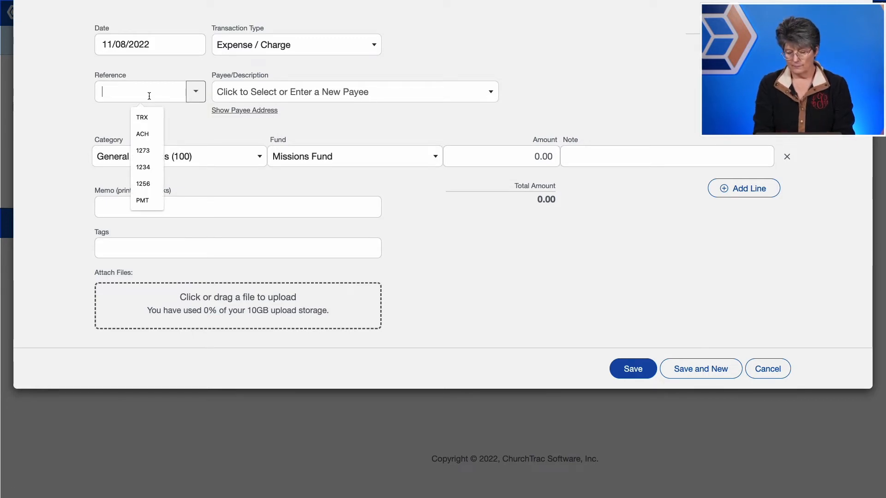
text(JE)
click(262, 93)
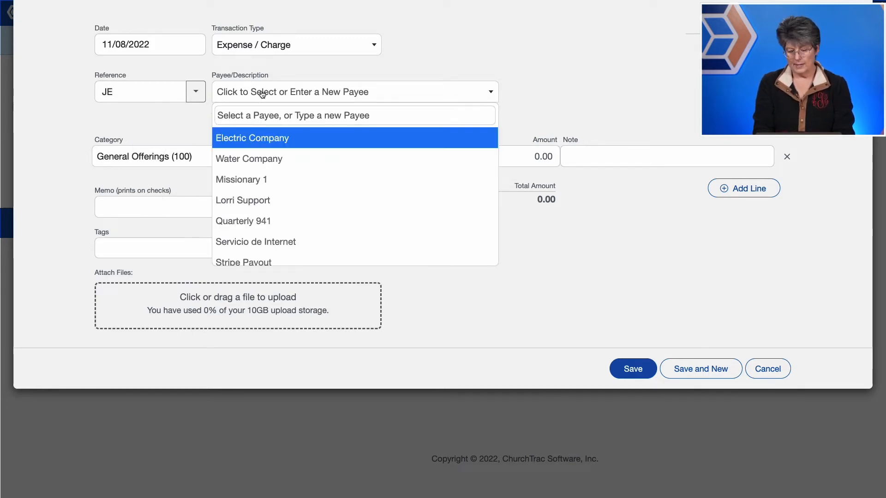
text(Wal-Mart)
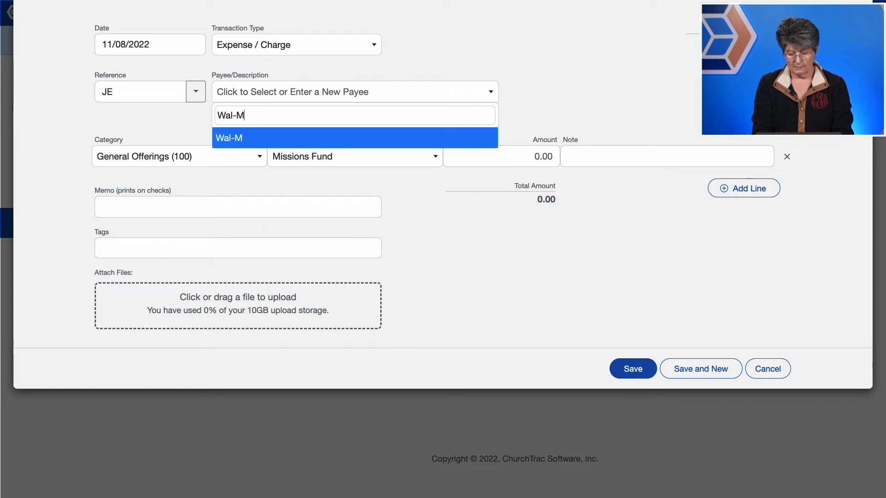
click(272, 140)
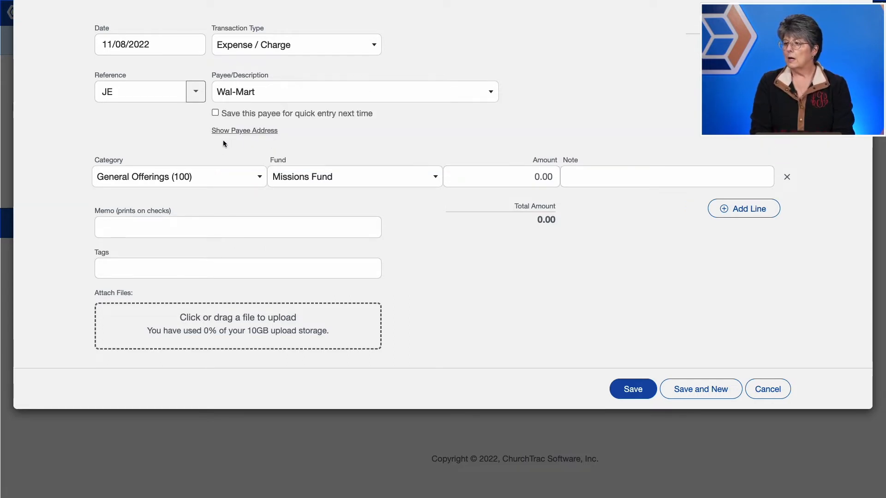
Assign the Wal-Mart transaction's first line to the Office Expenses category with an amount of 32.00.
click(222, 176)
scroll(162, 277, down, 1)
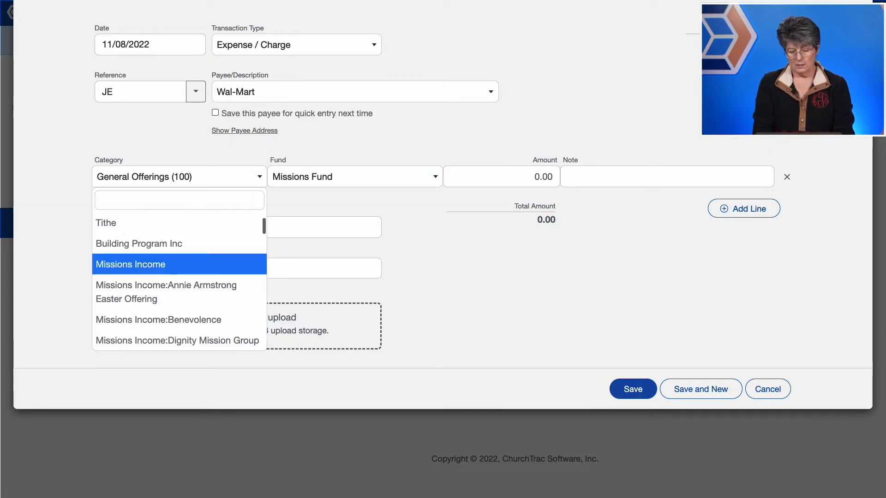
text(offic)
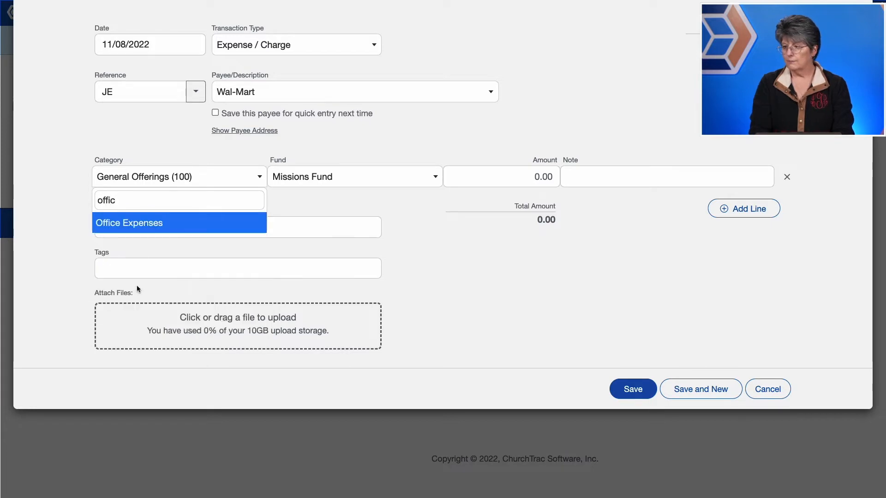
click(149, 222)
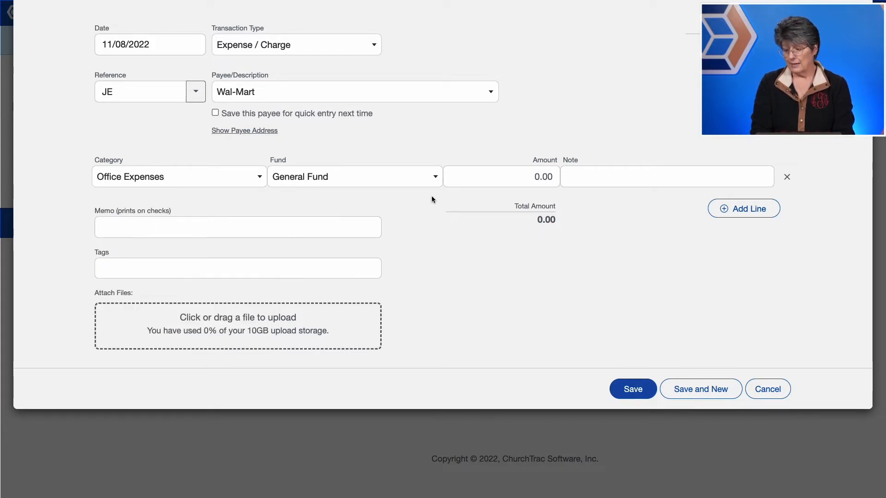
click(517, 172)
text(32)
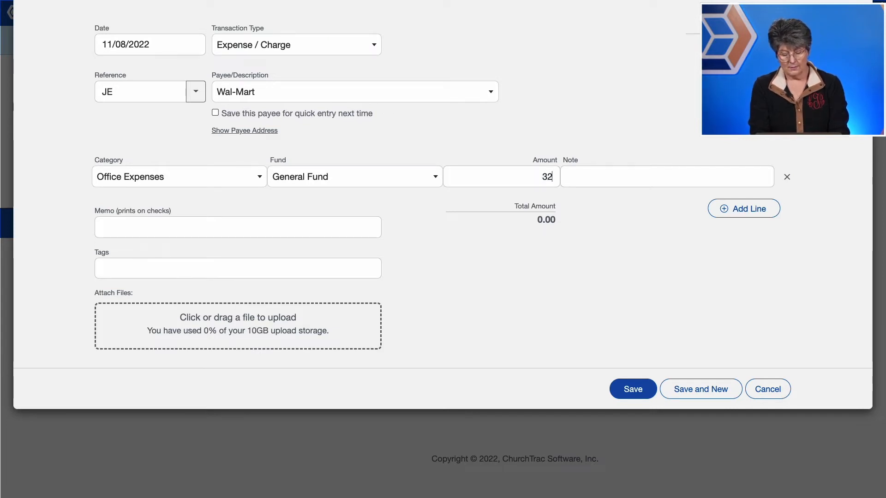
text(.00)
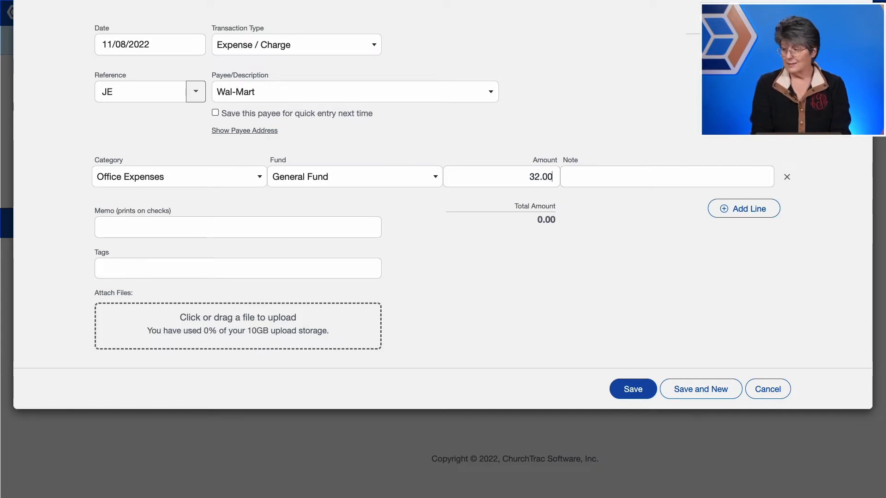
Add a Matthew 25 Kitchen line of 245.00 to the Wal-Mart charge and save the transaction.
click(745, 215)
click(222, 199)
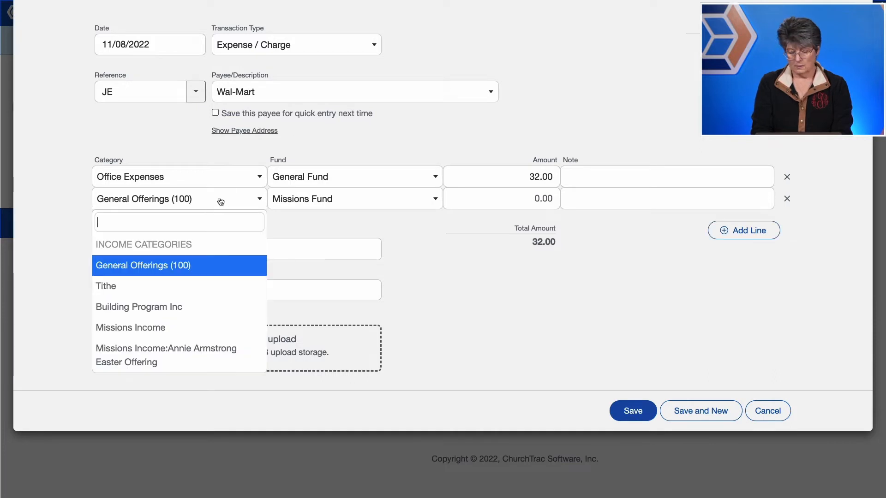
text(kit)
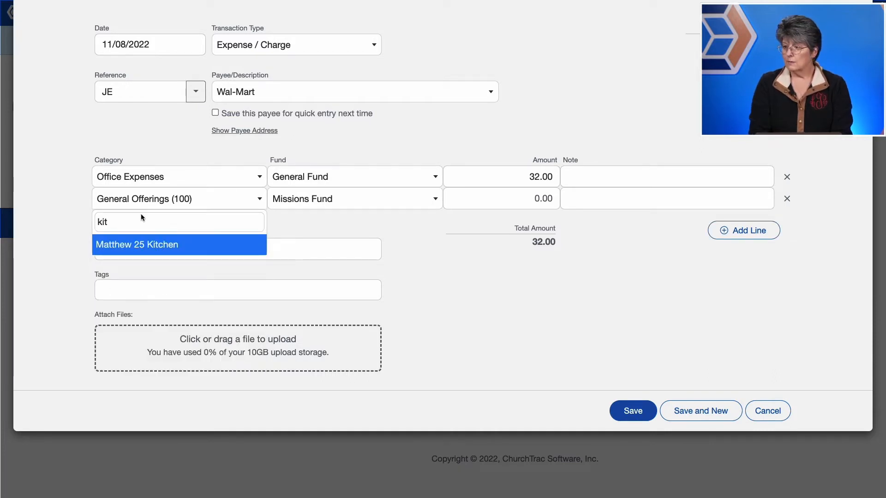
click(130, 253)
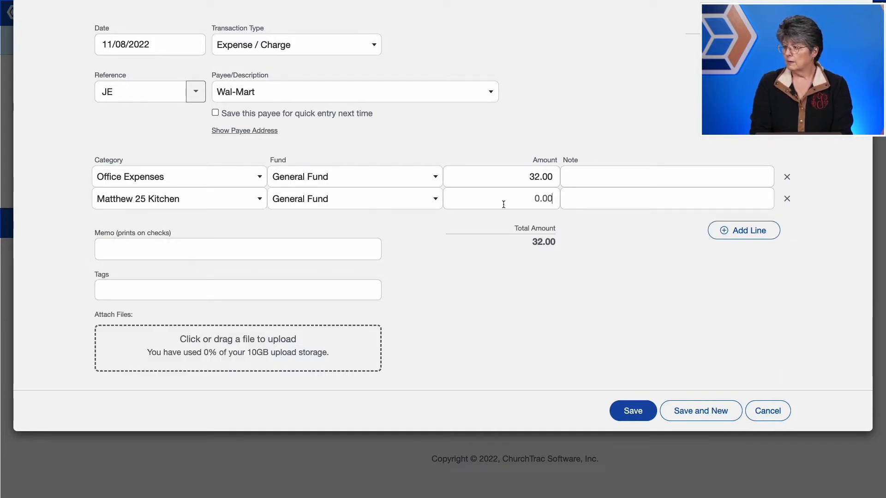
text(245.00)
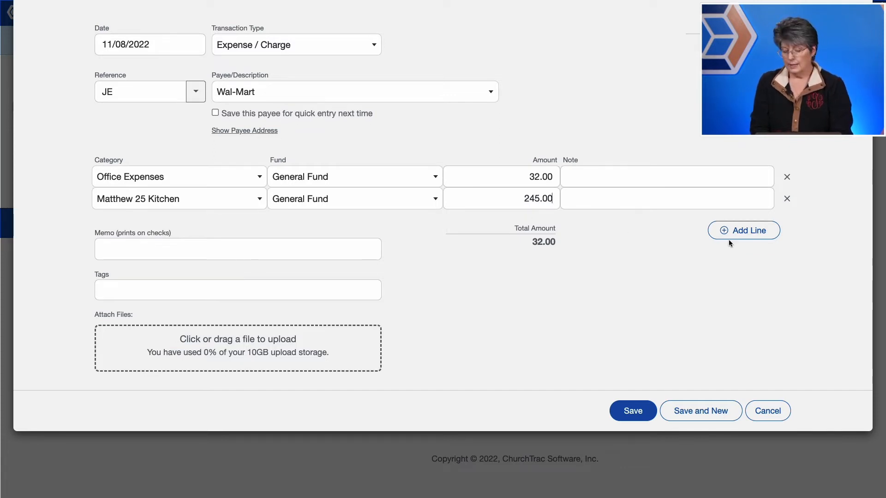
click(760, 203)
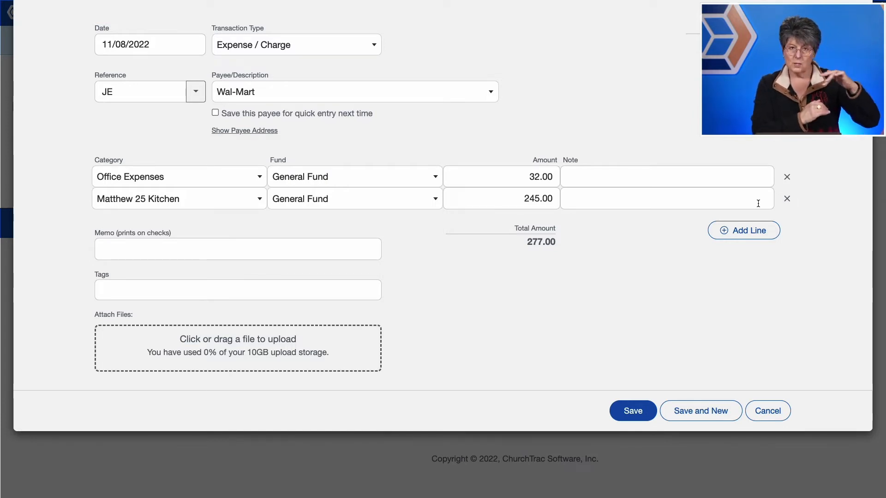
click(749, 233)
click(635, 430)
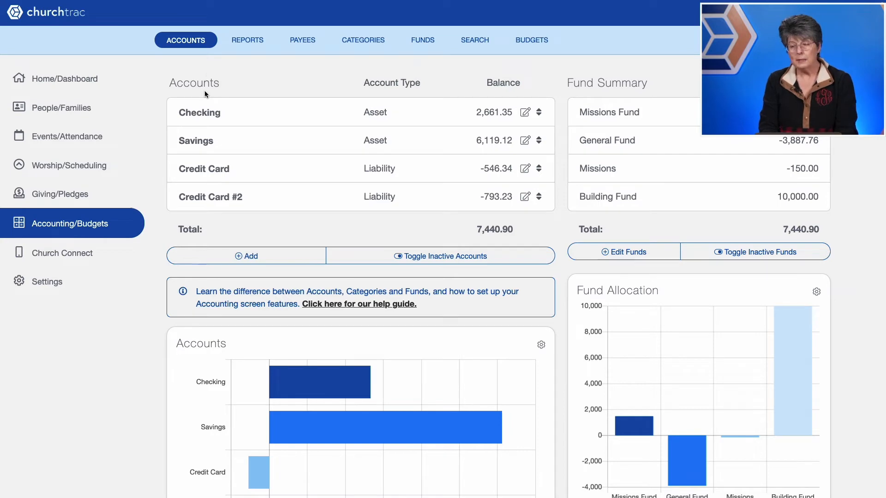
Start a new Account Transfer transaction dated 11/16/2022 in the Checking register.
click(197, 111)
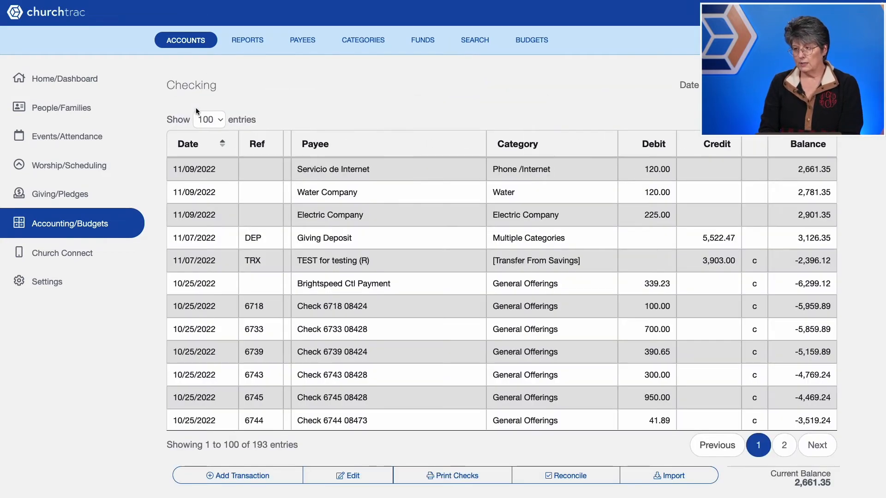
click(203, 480)
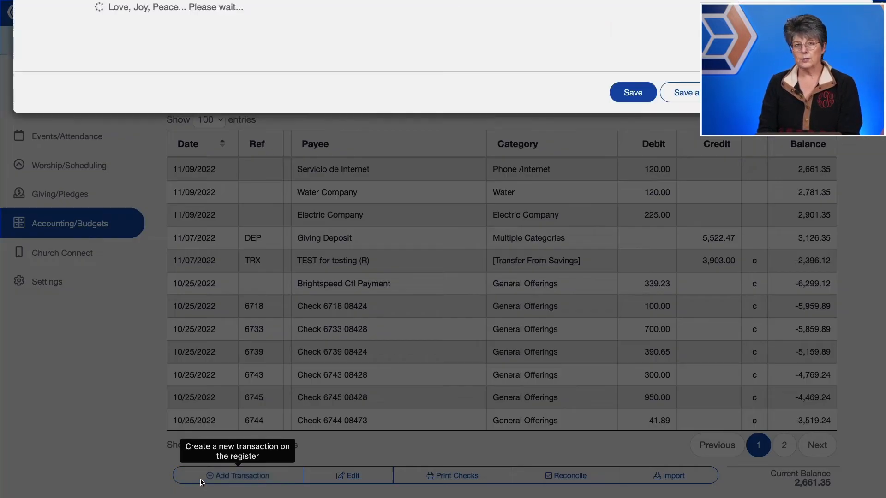
click(170, 46)
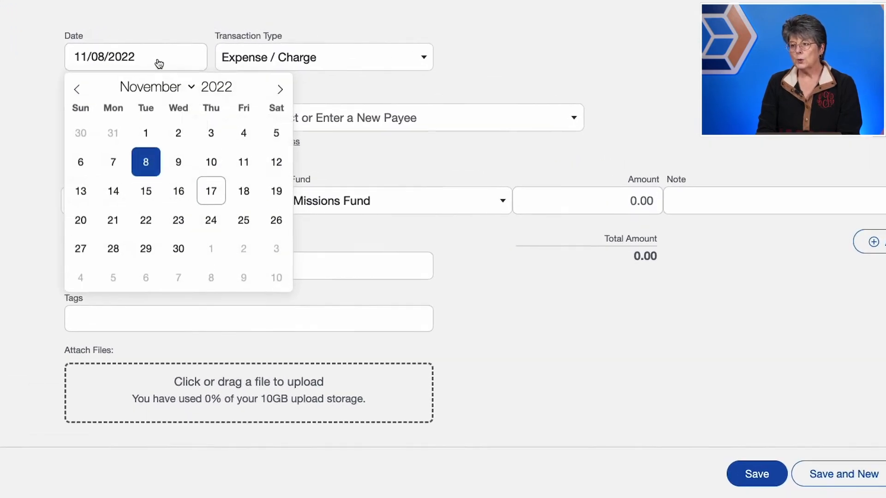
click(183, 149)
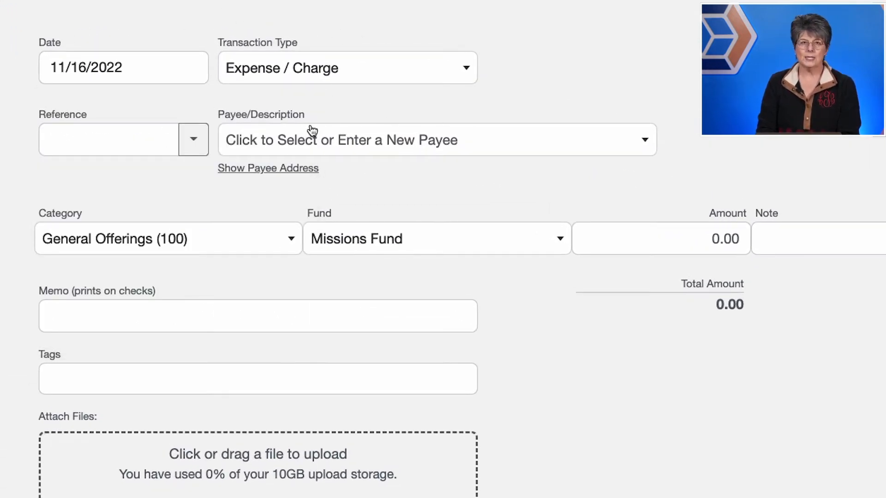
click(351, 70)
click(307, 165)
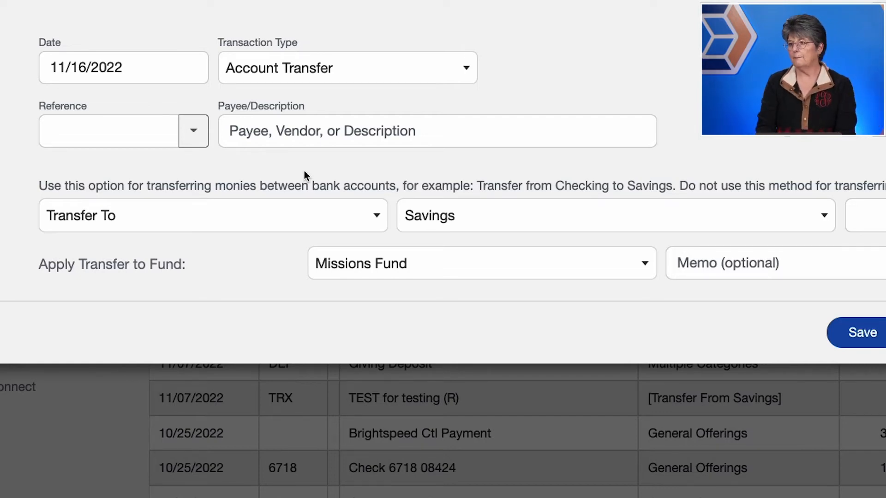
Set the transfer's reference to PMT and its payee/description to Credit Card #2.
click(115, 138)
text(PM)
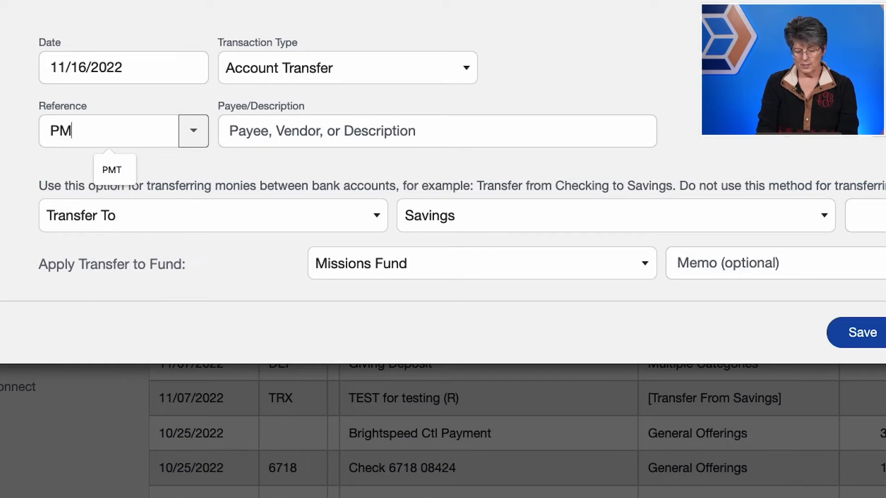
text(T)
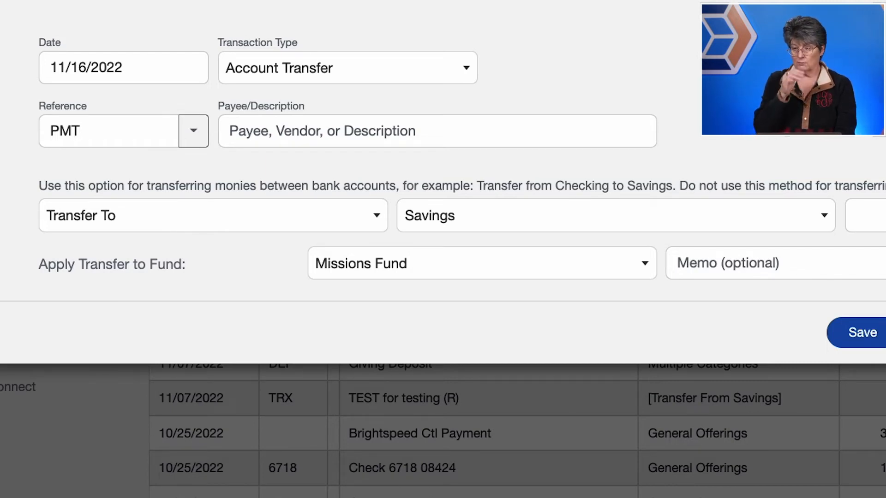
click(287, 146)
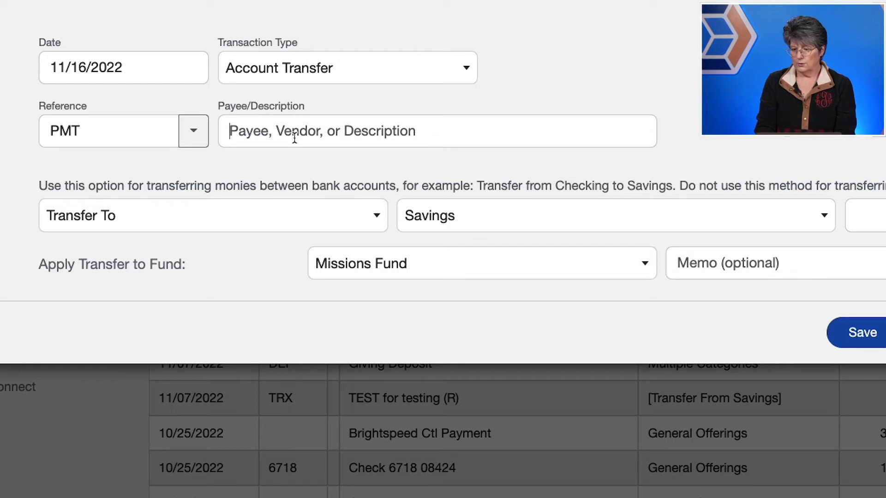
text(Credit Card #2)
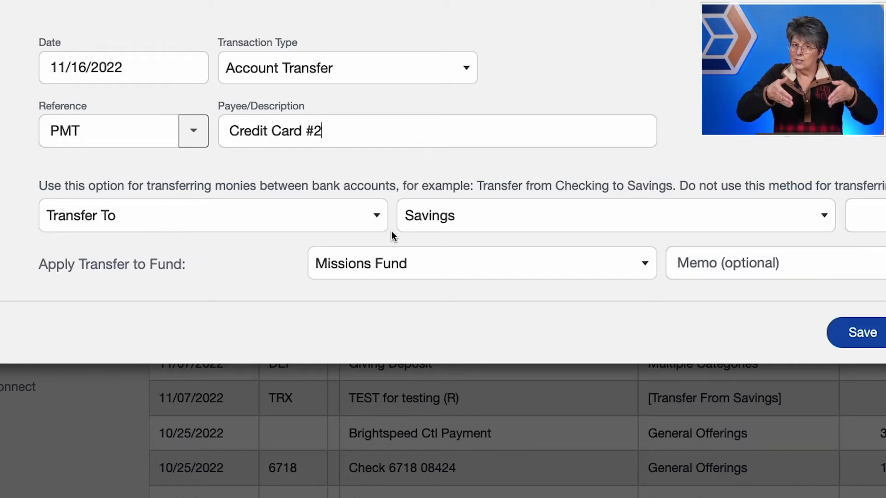
Make Credit Card #2 the account to transfer to and set the transfer amount to 400.00.
click(446, 218)
click(445, 313)
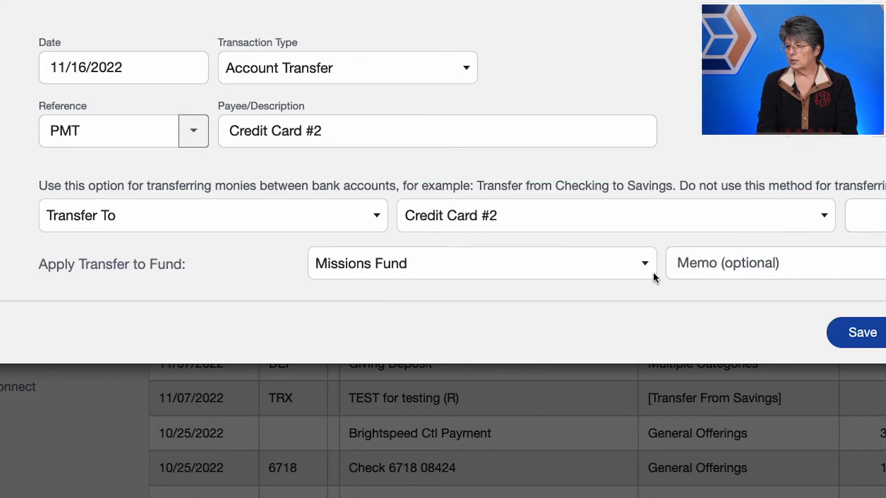
click(699, 216)
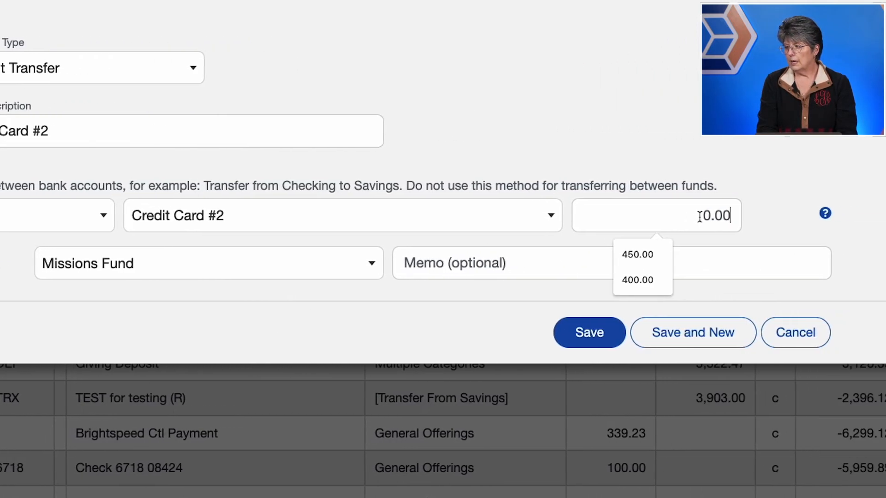
key(BackSpace)
key(BackSpace)
key(BackSpace)
key(BackSpace)
text(400.00)
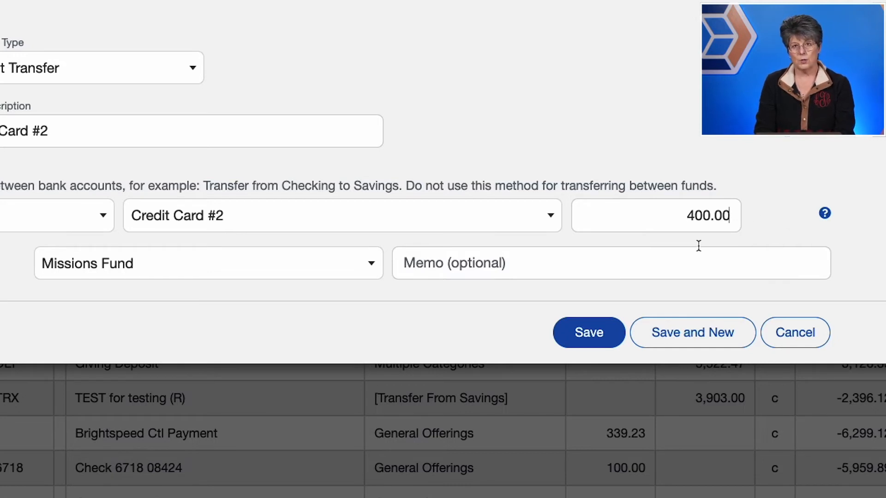
Apply the transfer to the General Fund and save the transaction.
click(251, 263)
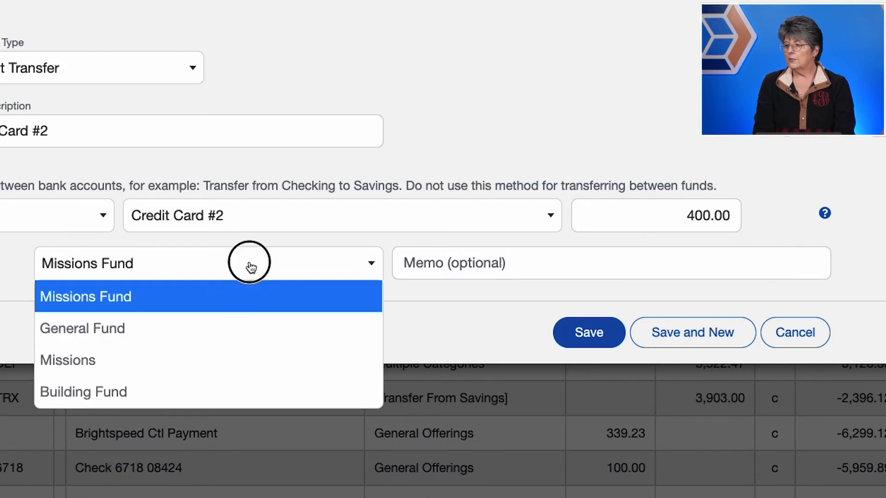
click(236, 322)
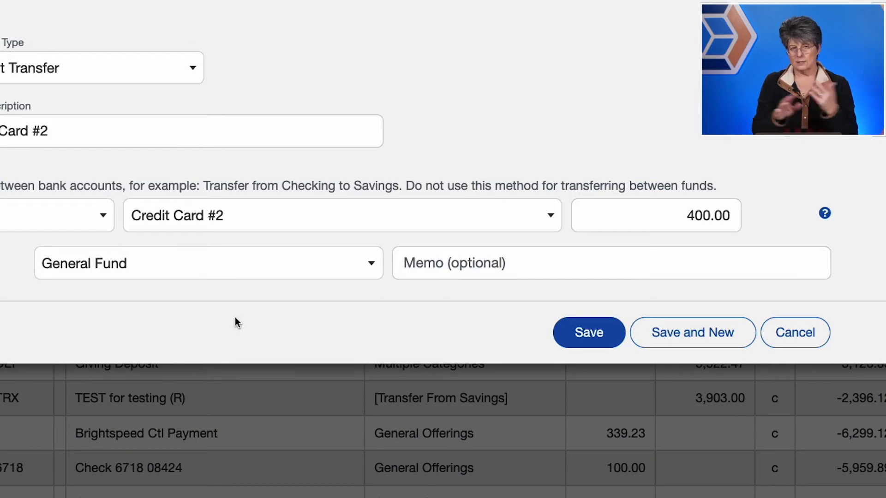
click(589, 333)
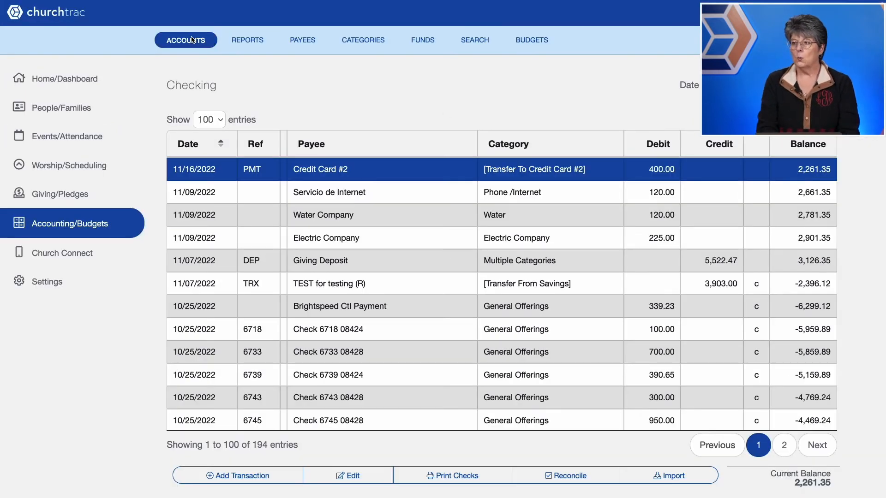
Review the transactions in the Credit Card #2 register and the available Category and Fund Reports.
click(22, 12)
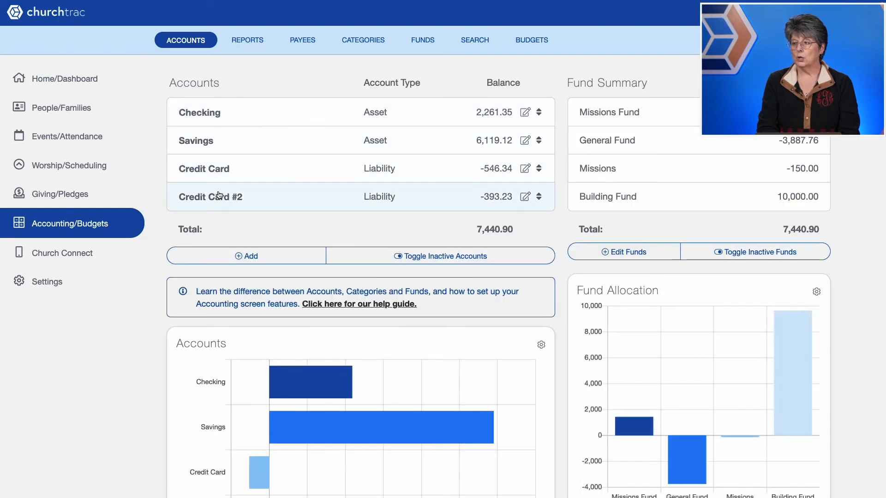
click(215, 197)
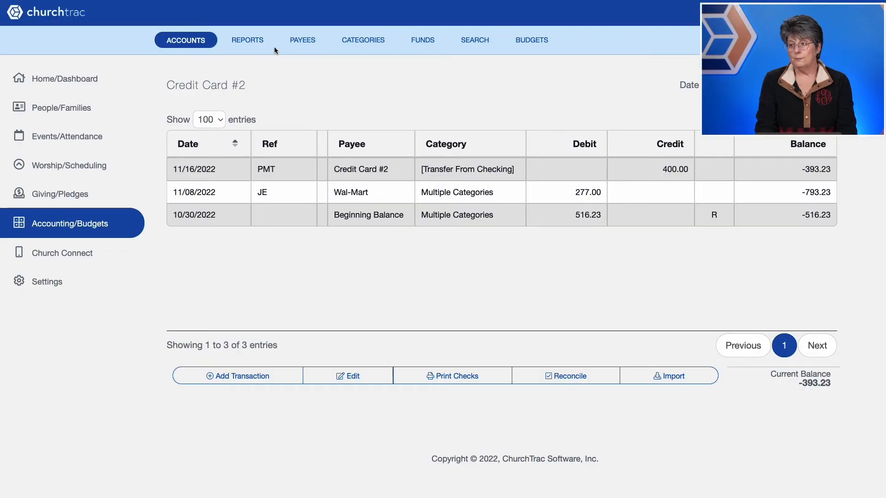
click(256, 42)
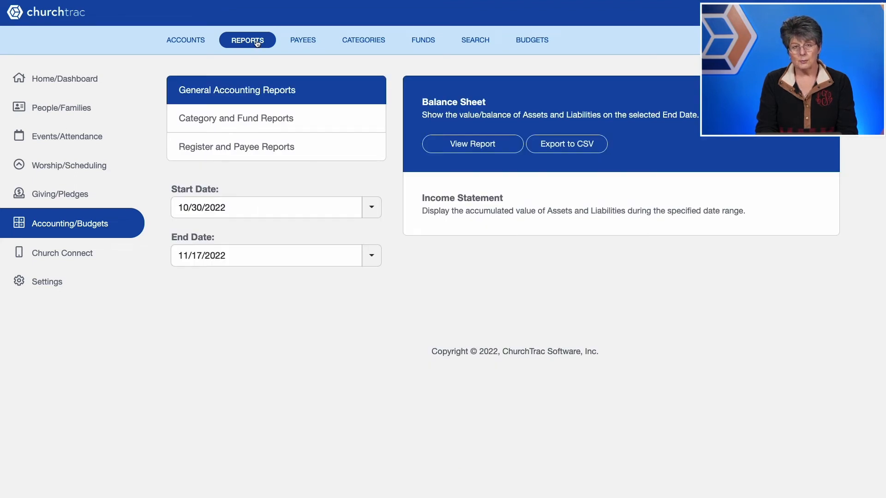
click(245, 120)
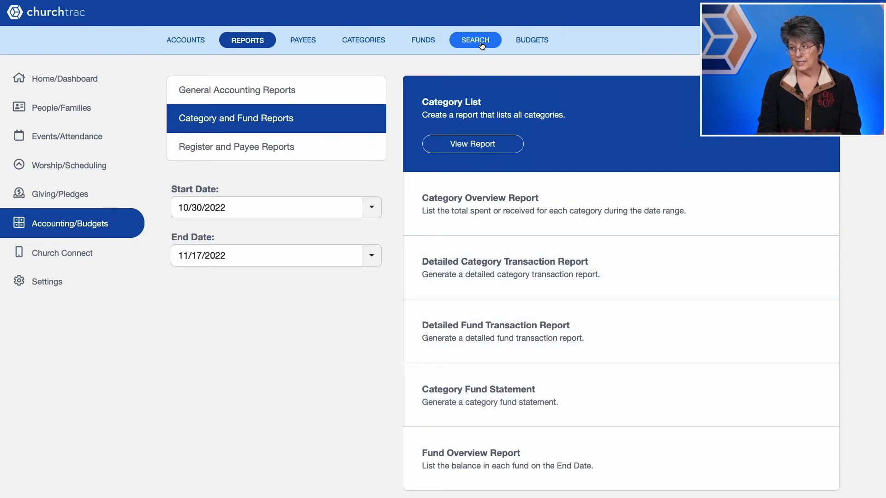
Run a transaction search limited to the Credit Card #2 account and review the matching entries.
click(481, 42)
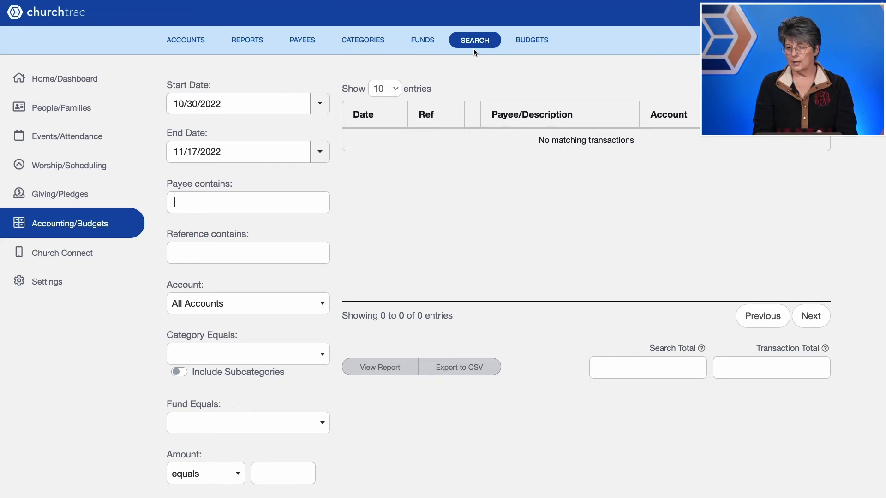
scroll(232, 159, down, 3)
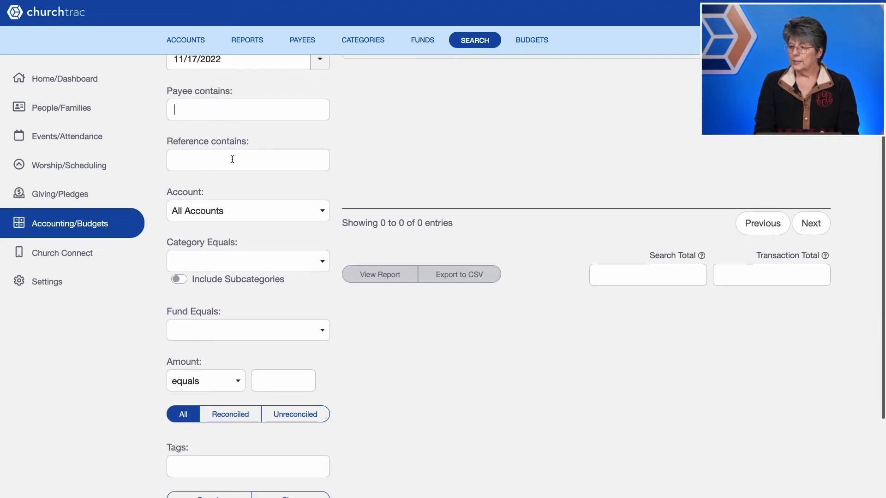
click(228, 165)
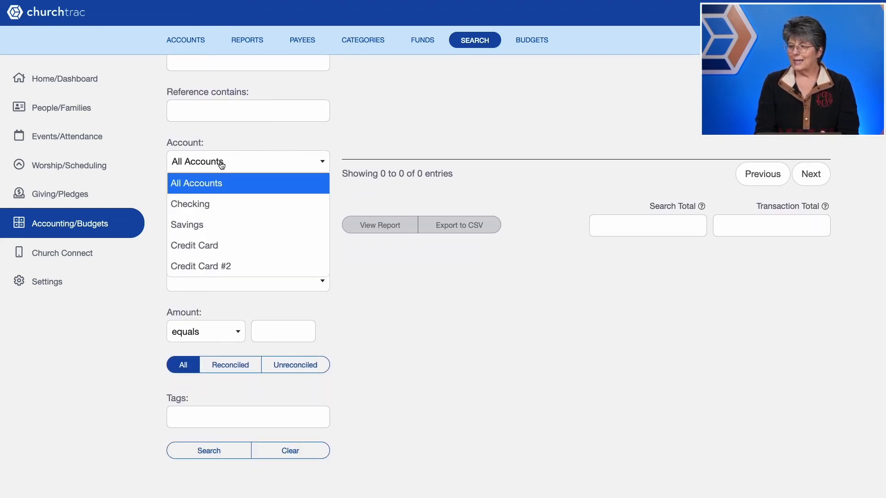
click(208, 264)
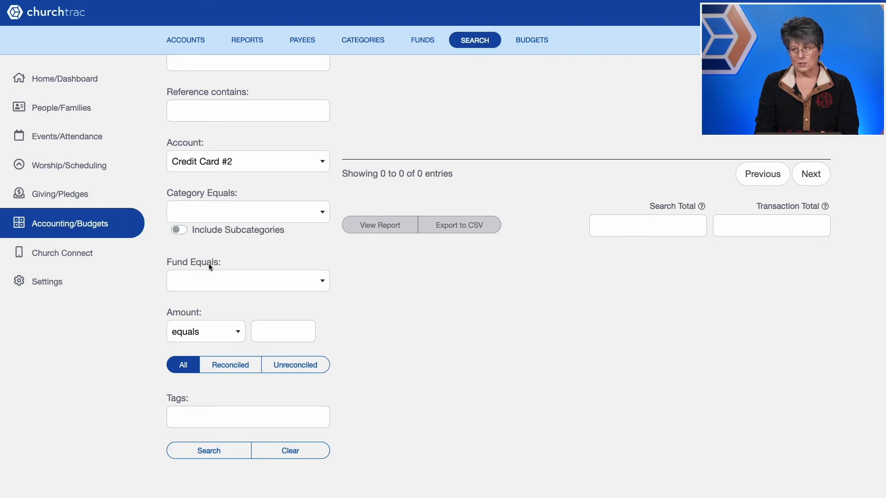
scroll(209, 264, up, 3)
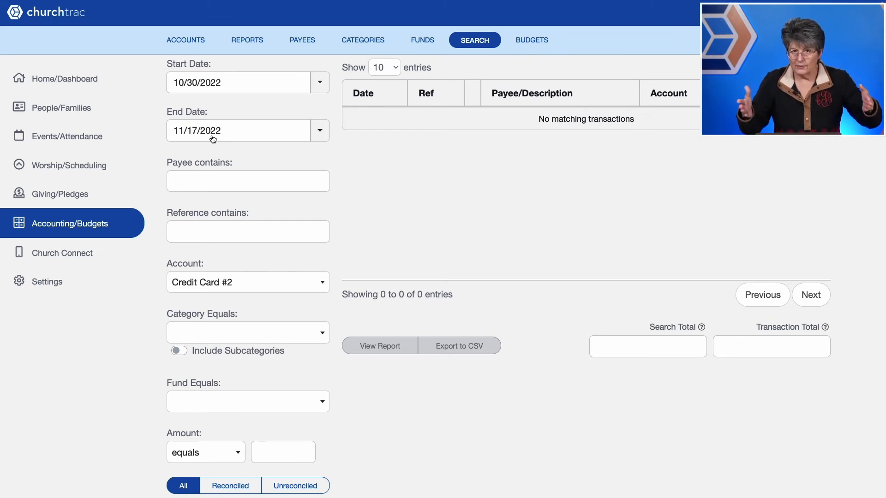
scroll(219, 196, down, 4)
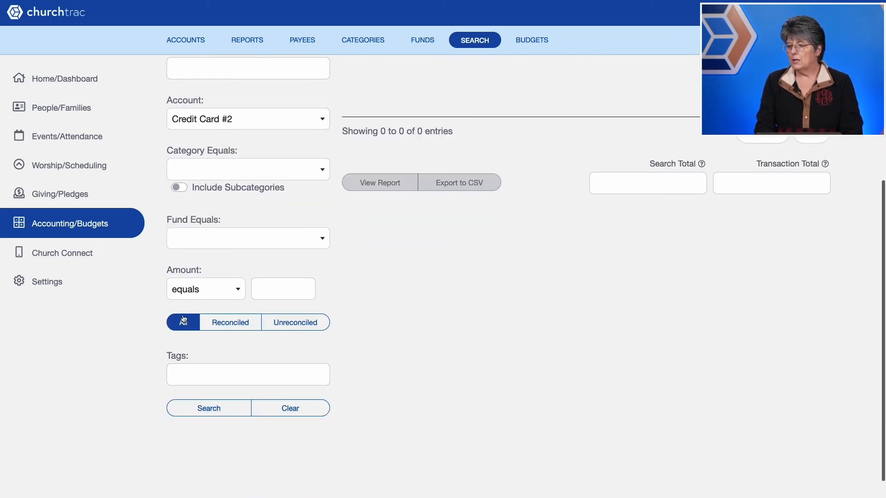
click(194, 411)
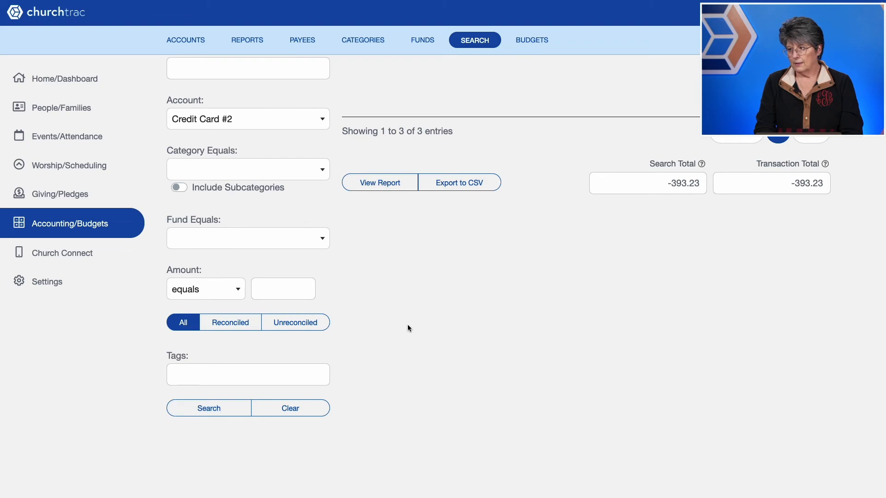
scroll(417, 242, up, 4)
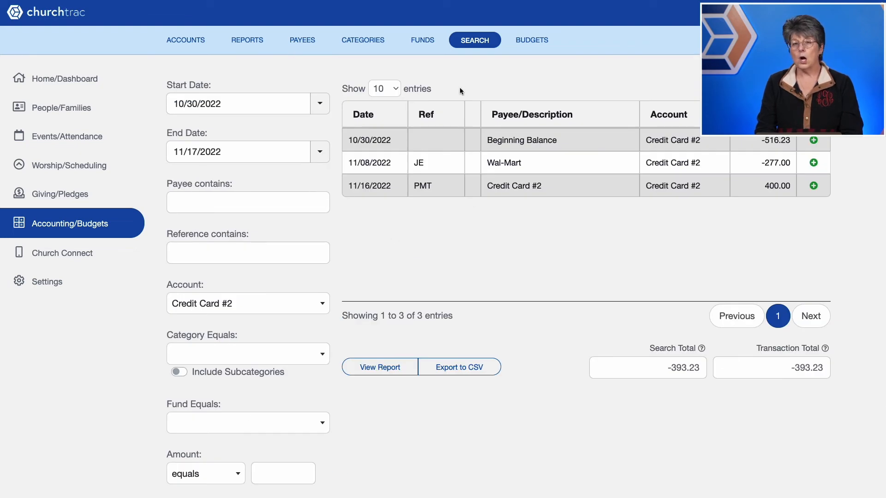